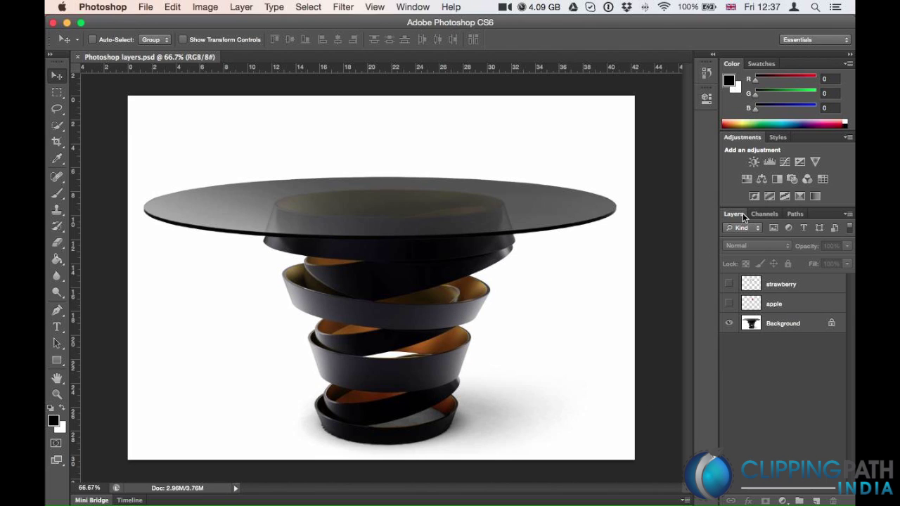
pyautogui.click(413, 7)
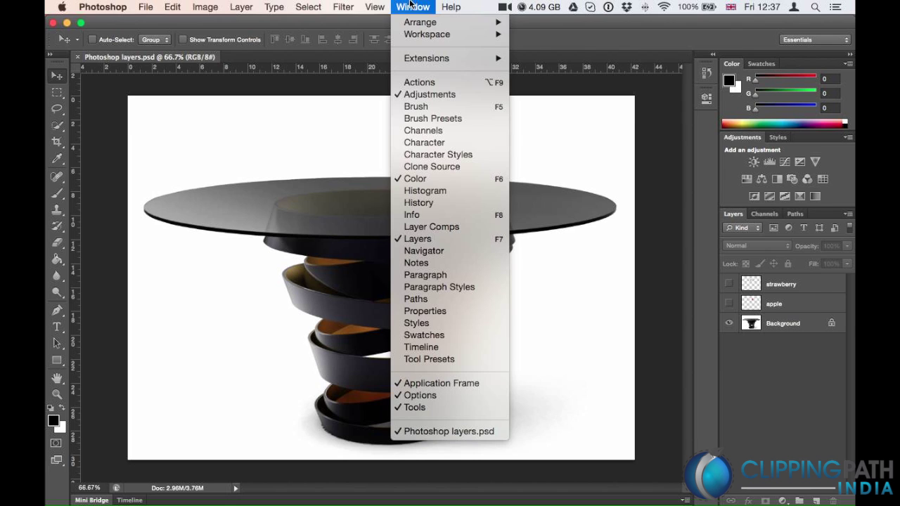
pyautogui.click(745, 360)
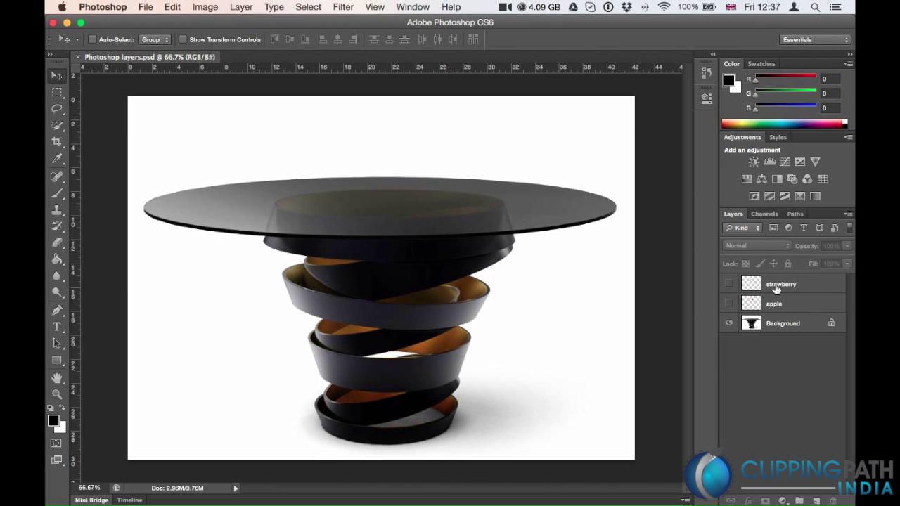
# - Select the Background, apple and strawberry layers one after another, finishing on strawberry
pyautogui.click(787, 325)
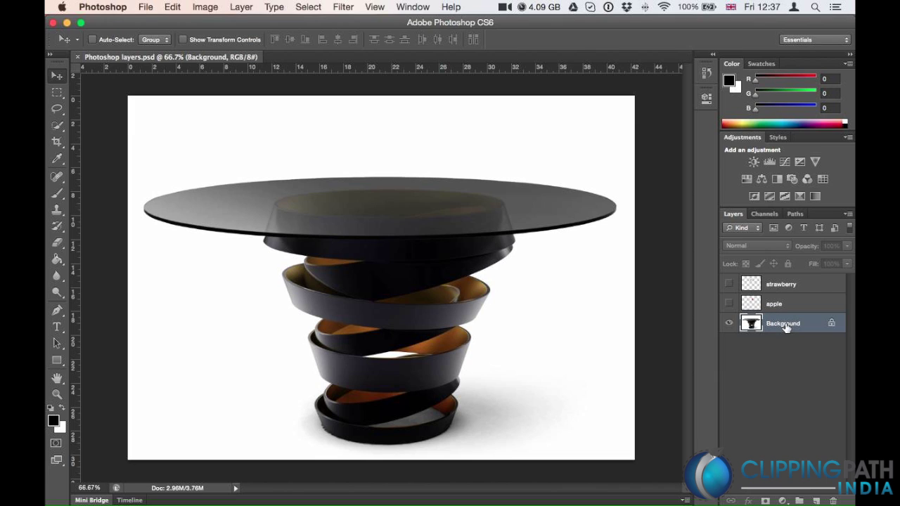
pyautogui.click(785, 307)
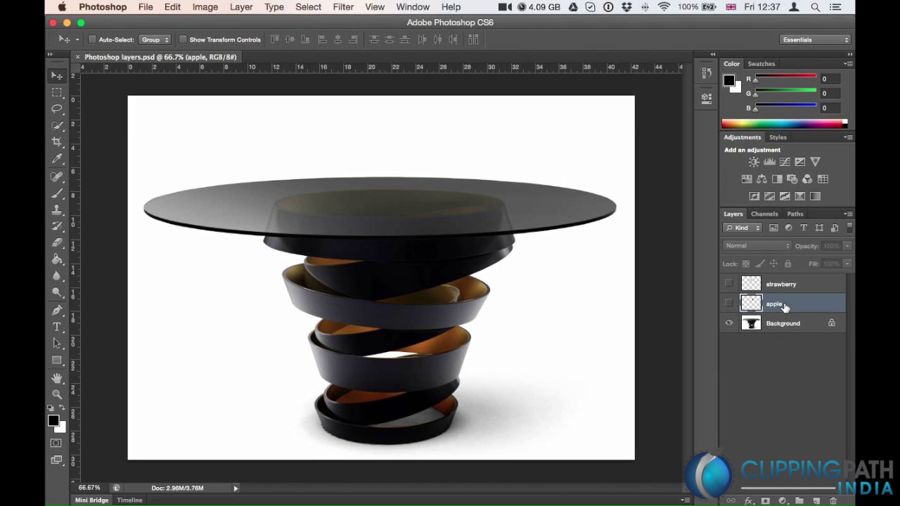
pyautogui.click(785, 285)
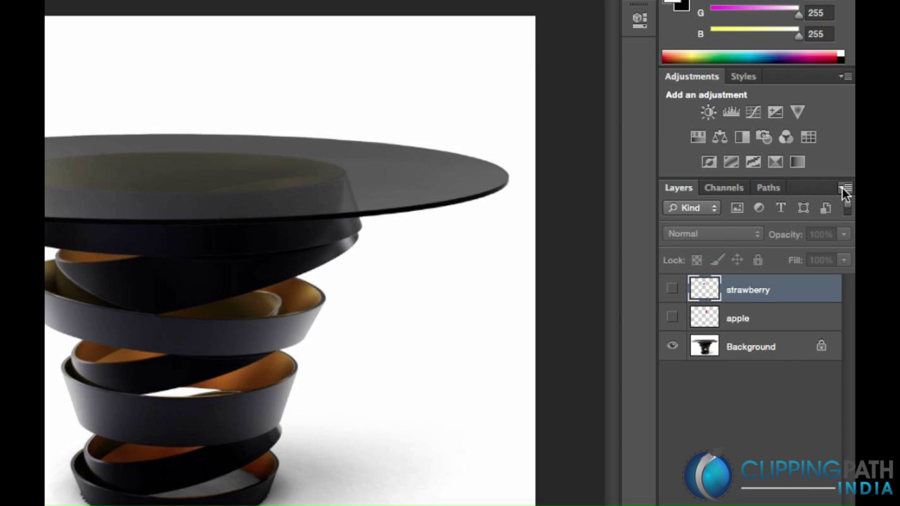
# - Add a new empty layer above the strawberry layer and keep its default name, Layer 1
pyautogui.click(845, 190)
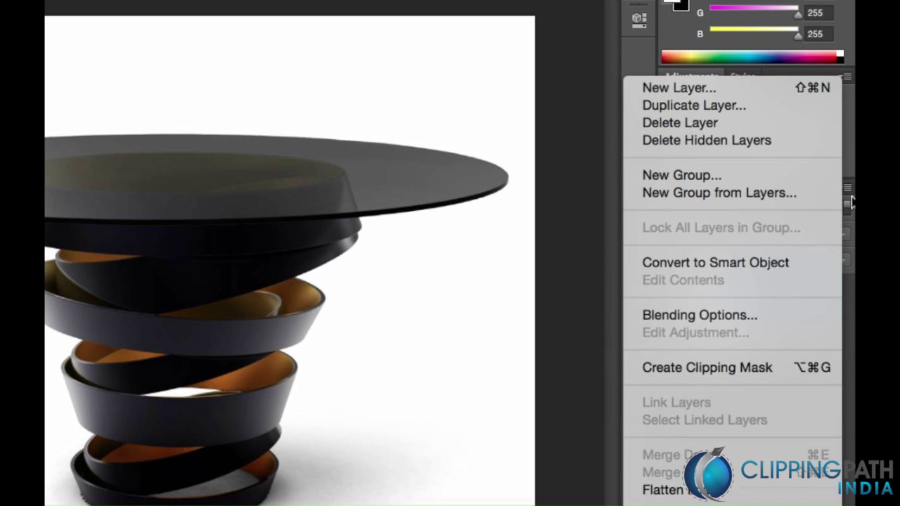
pyautogui.click(851, 199)
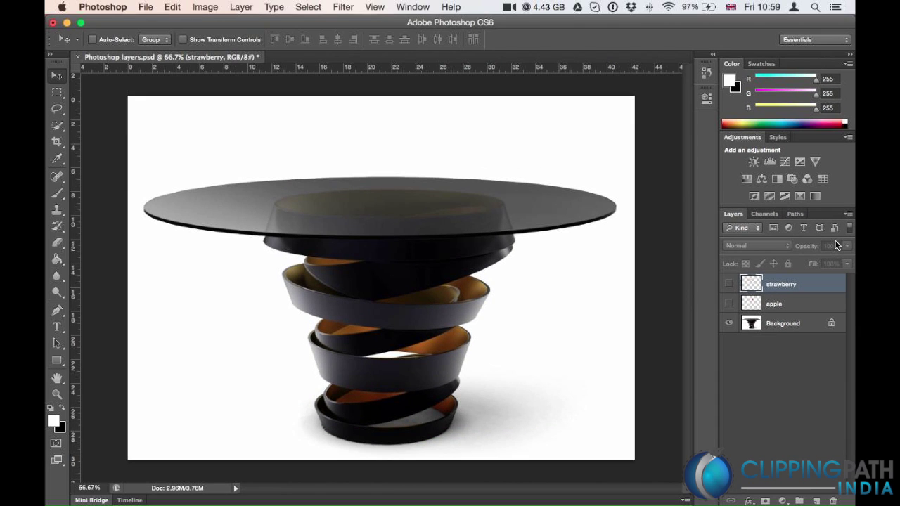
pyautogui.click(817, 501)
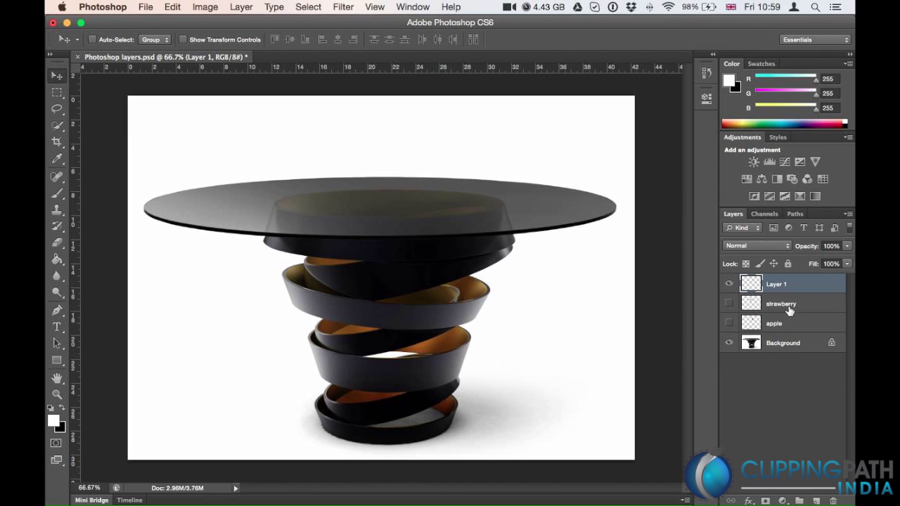
pyautogui.doubleClick(777, 285)
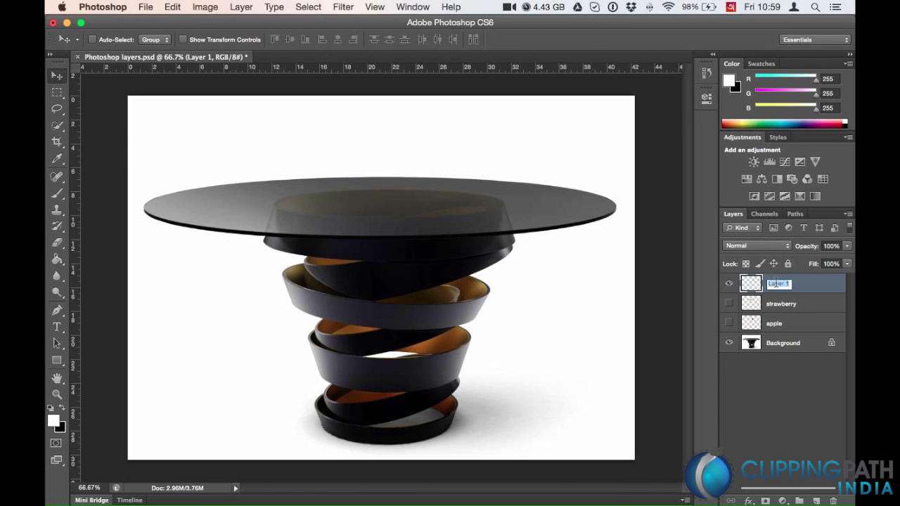
pyautogui.press('Return')
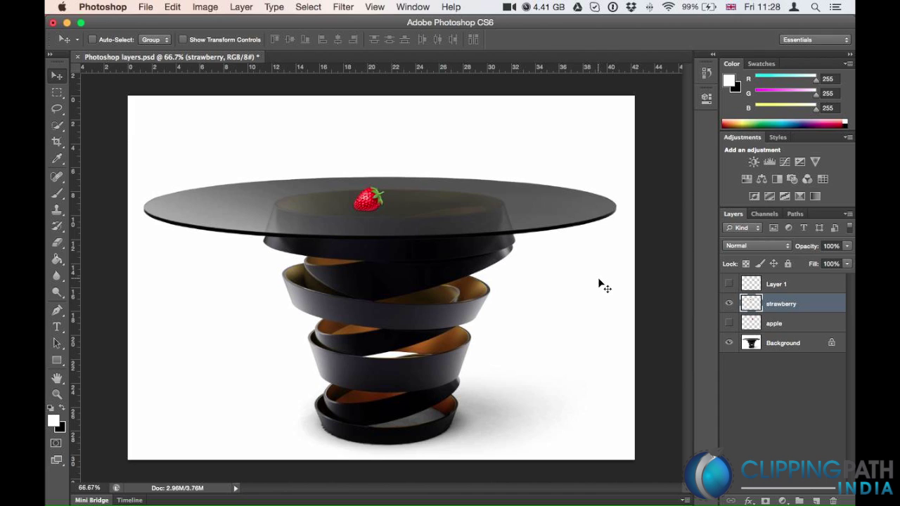
# - Duplicate the strawberry layer as "strawberry copy" in the same document
pyautogui.rightClick(793, 306)
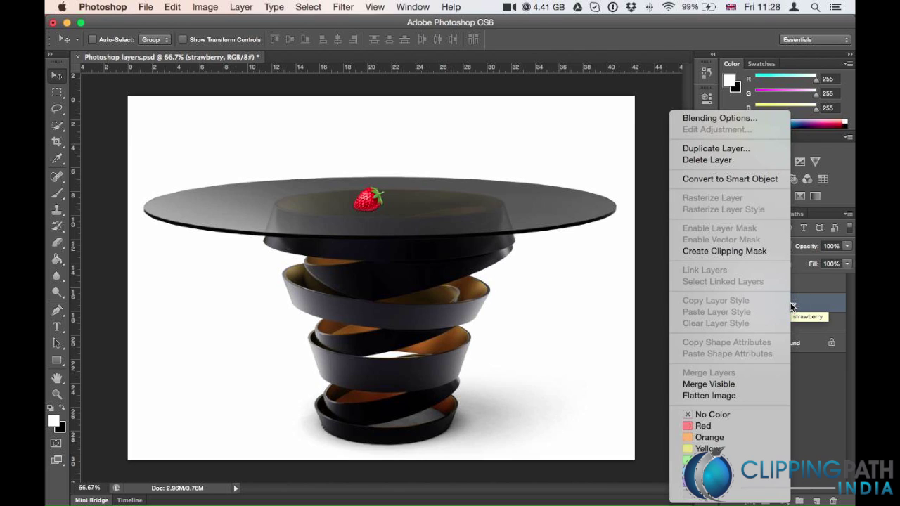
pyautogui.click(759, 148)
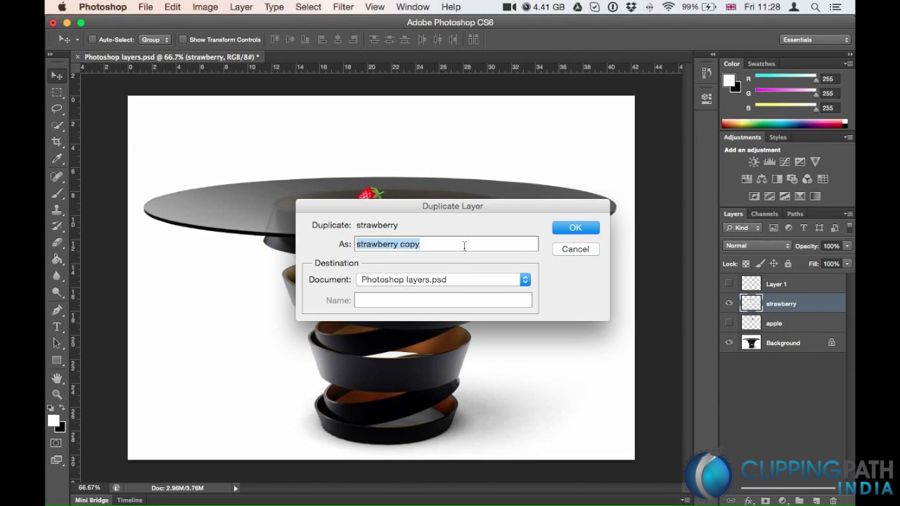
pyautogui.click(443, 244)
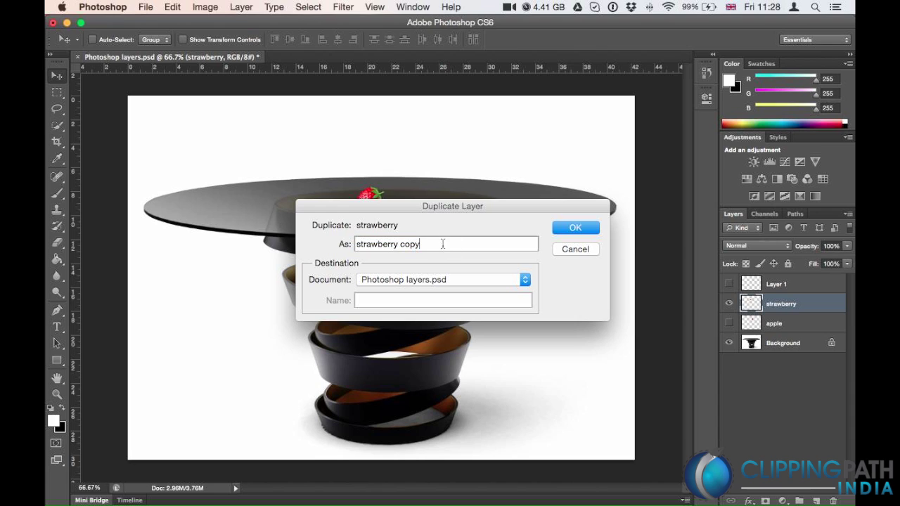
pyautogui.click(566, 229)
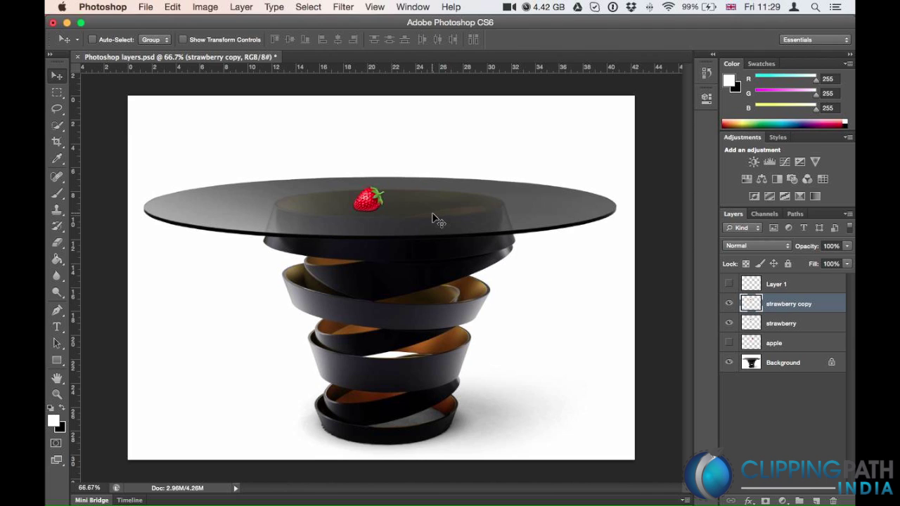
# - Move the duplicated strawberry about 42 px to the right of the original with Free Transform
pyautogui.press('super+t')
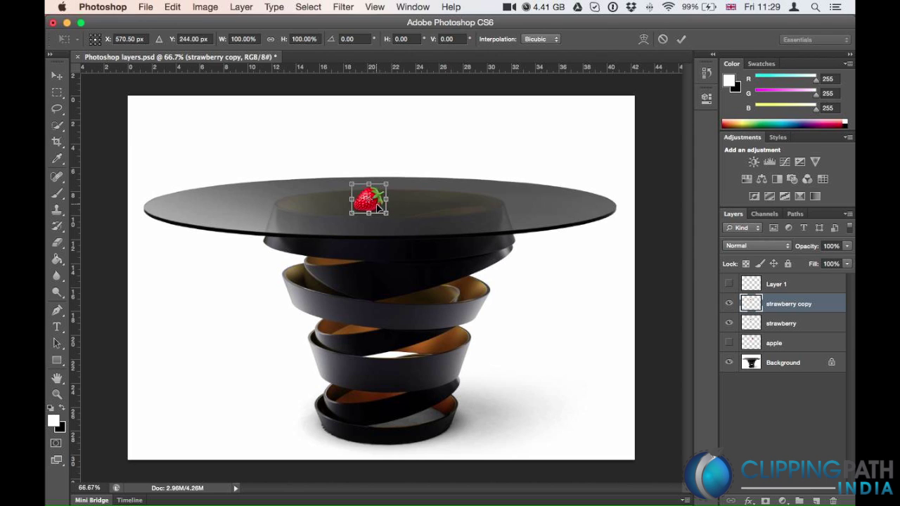
pyautogui.click(377, 204)
pyautogui.moveTo(377, 204); pyautogui.dragTo(394, 206)
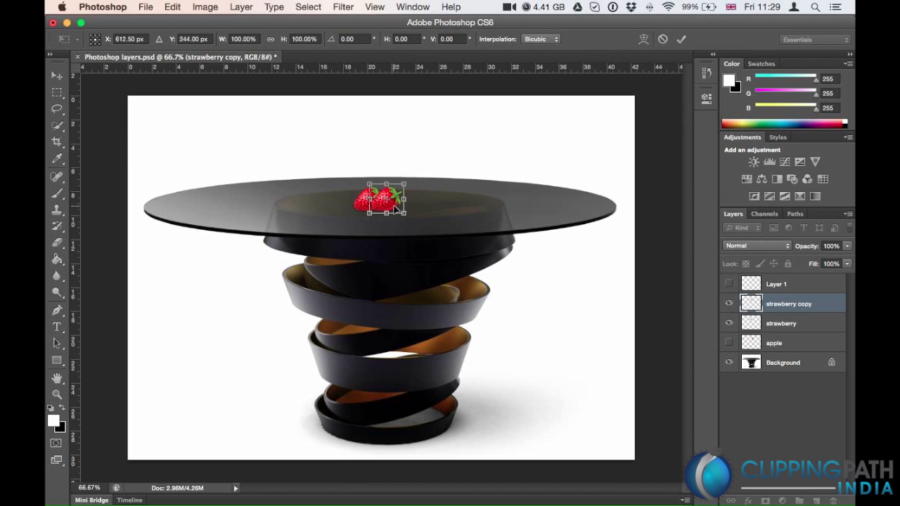
pyautogui.press('Return')
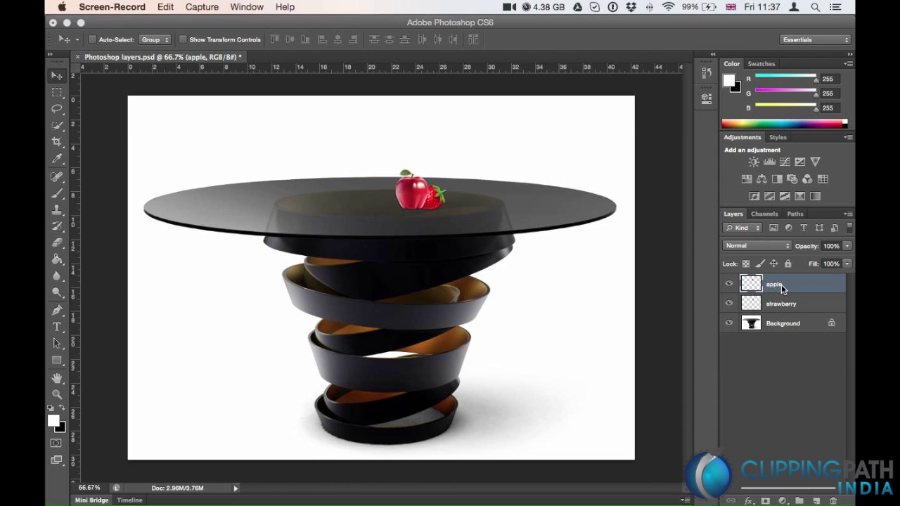
# - Select the apple layer and move the apple left along the tabletop, clear of the strawberry
pyautogui.click(782, 303)
pyautogui.click(787, 304)
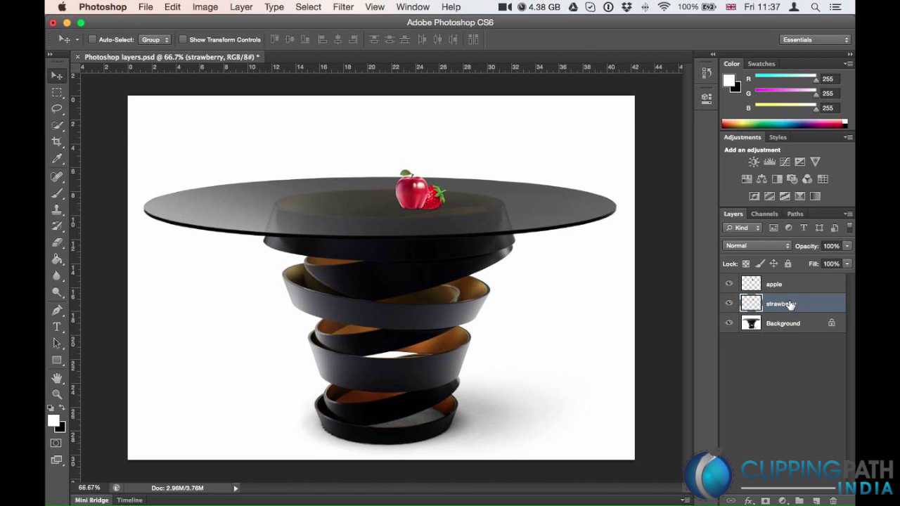
pyautogui.click(775, 328)
pyautogui.click(779, 308)
pyautogui.click(781, 285)
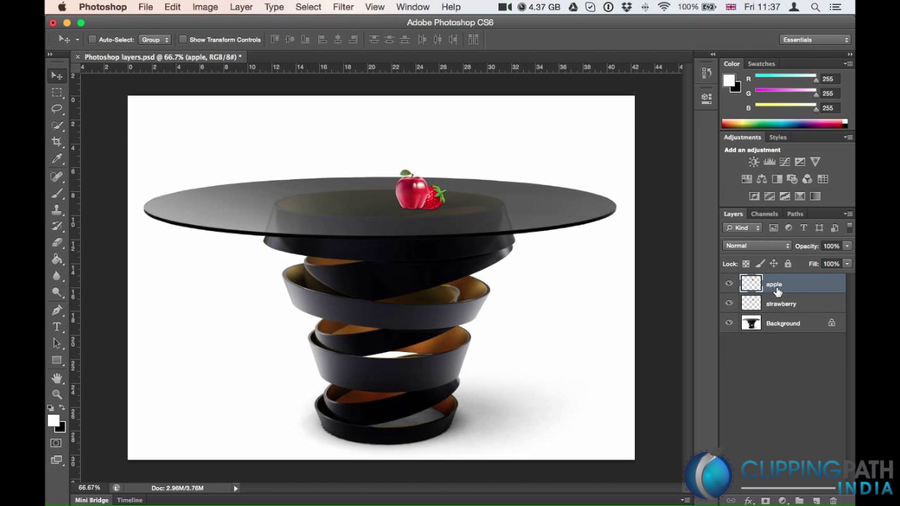
pyautogui.moveTo(394, 190)
pyautogui.mouseDown()
pyautogui.moveTo(431, 190)
pyautogui.moveTo(372, 191)
pyautogui.moveTo(415, 187)
pyautogui.moveTo(398, 189)
pyautogui.mouseUp()
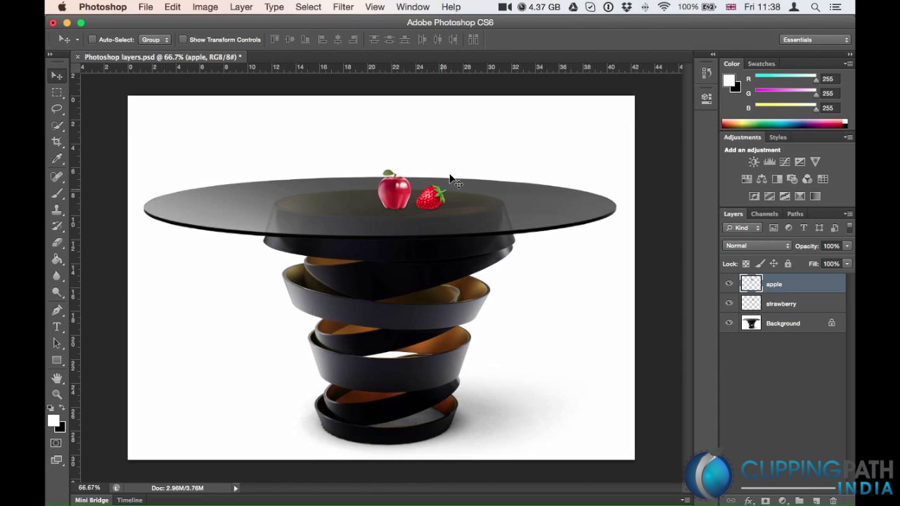
# - Reorder the strawberry layer above the apple layer and move the strawberry about 1.59 cm left so it overlaps the apple
pyautogui.click(798, 303)
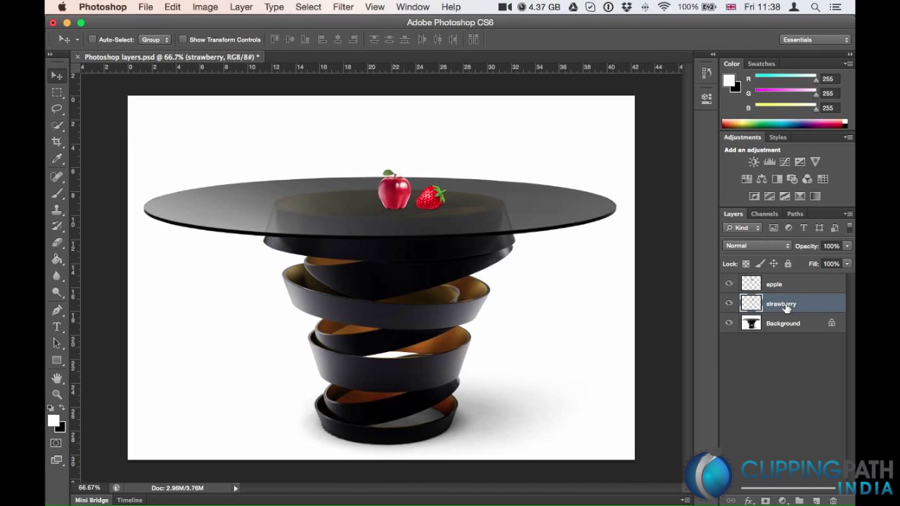
pyautogui.moveTo(783, 304); pyautogui.dragTo(783, 283)
pyautogui.moveTo(439, 200); pyautogui.dragTo(372, 192)
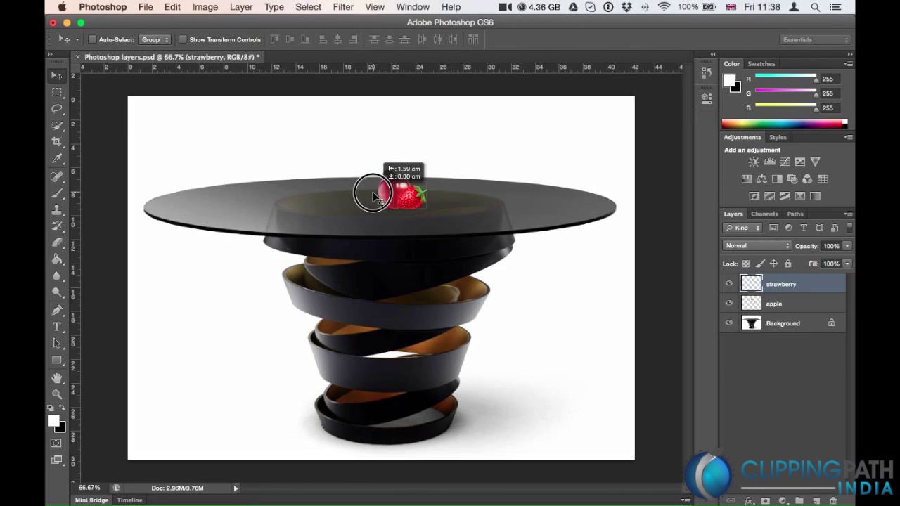
pyautogui.moveTo(373, 195); pyautogui.dragTo(375, 199)
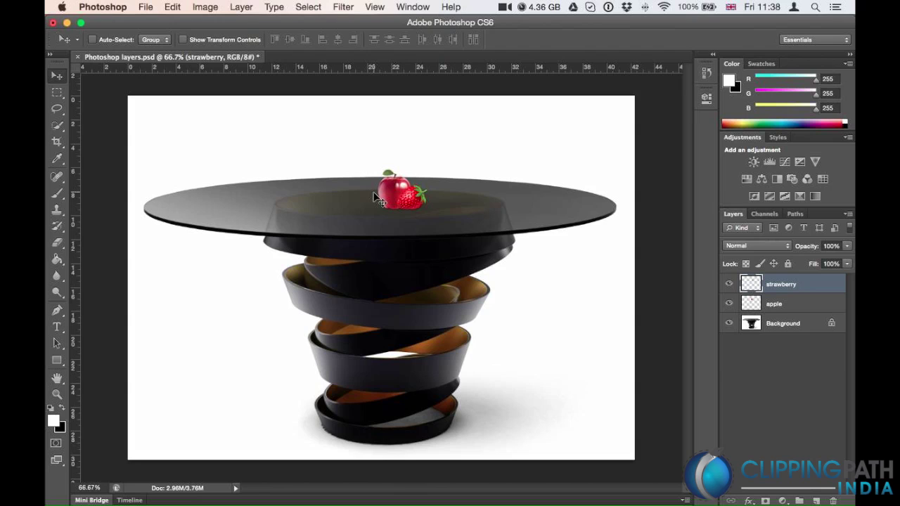
pyautogui.moveTo(418, 204); pyautogui.dragTo(425, 205)
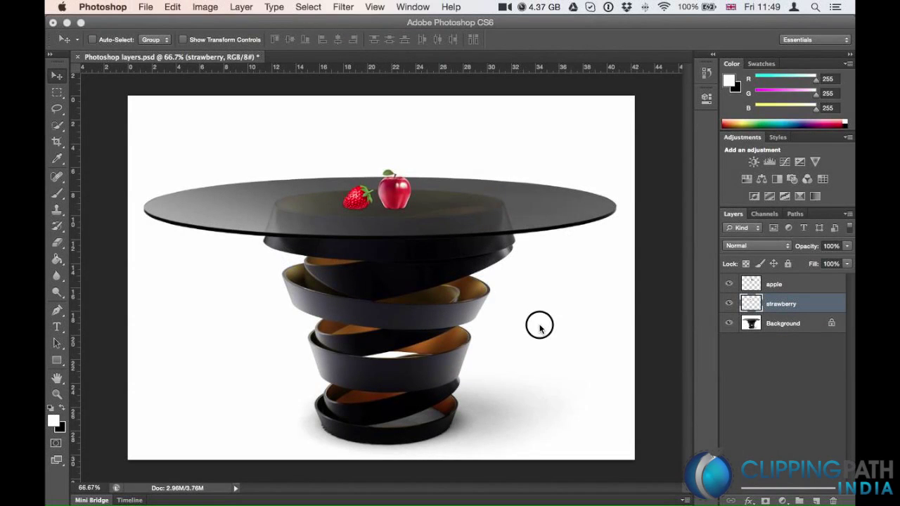
# - Hide the strawberry layer and show it again
pyautogui.click(539, 326)
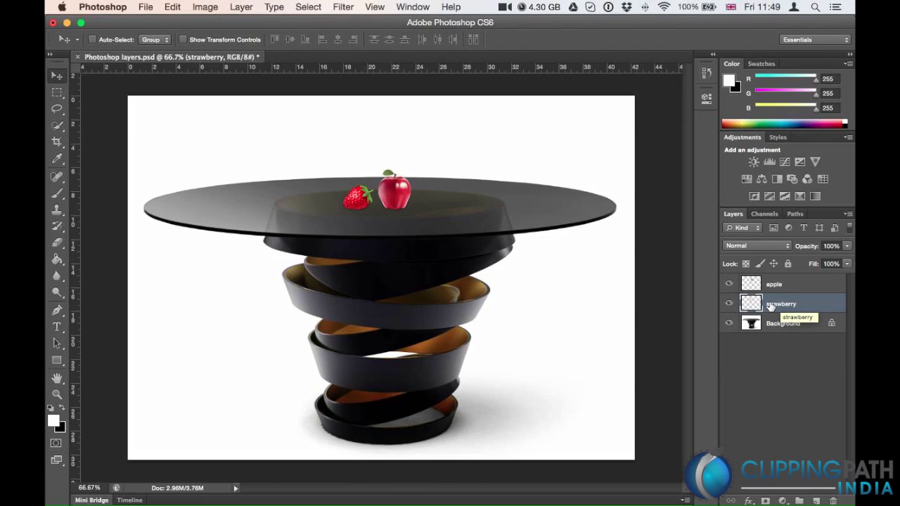
pyautogui.click(729, 304)
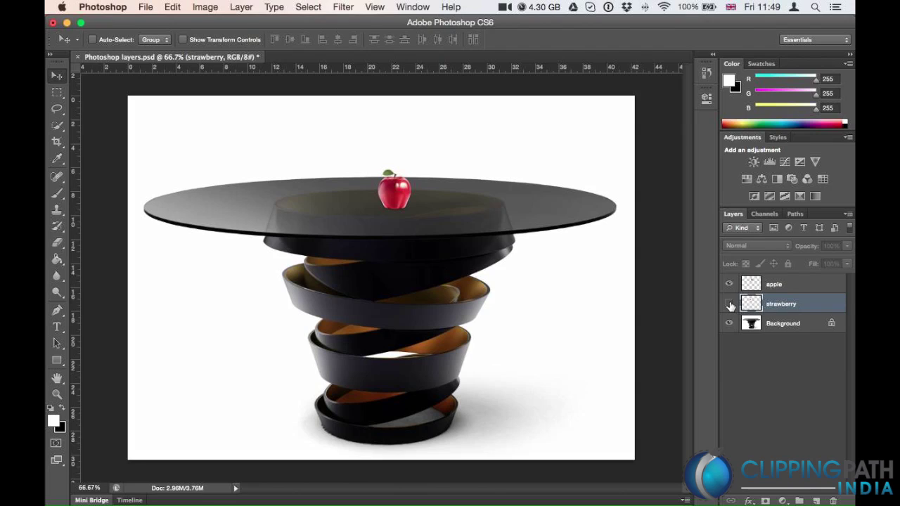
pyautogui.click(729, 304)
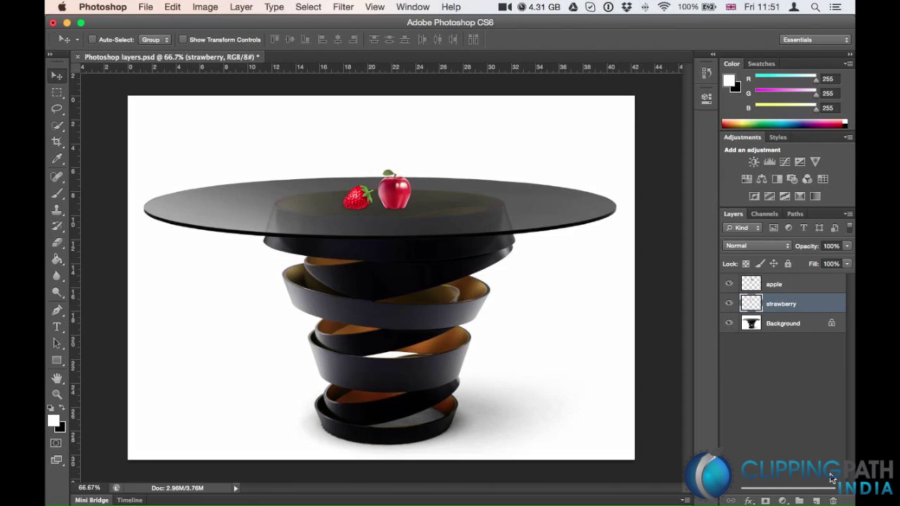
# - Delete the strawberry layer and undo the deletion
pyautogui.click(833, 501)
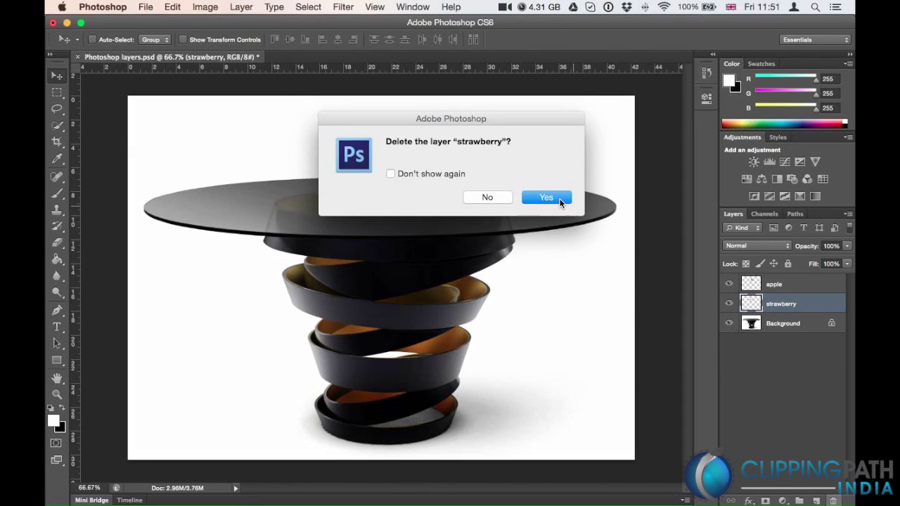
pyautogui.click(547, 197)
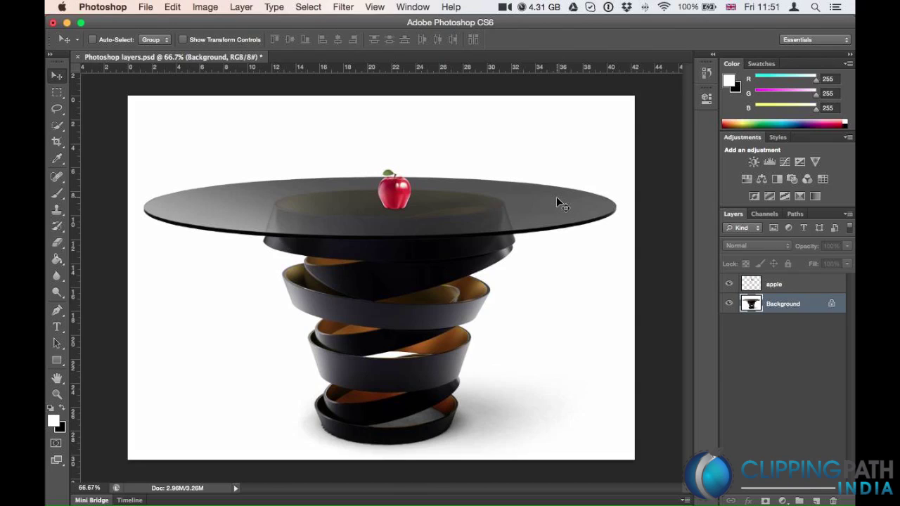
pyautogui.press('super+z')
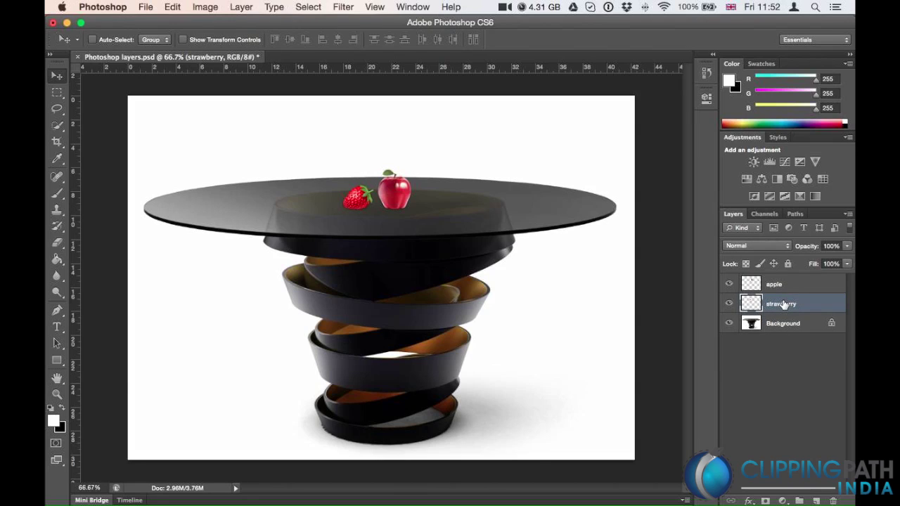
# - Delete the strawberry layer from the document
pyautogui.rightClick(784, 304)
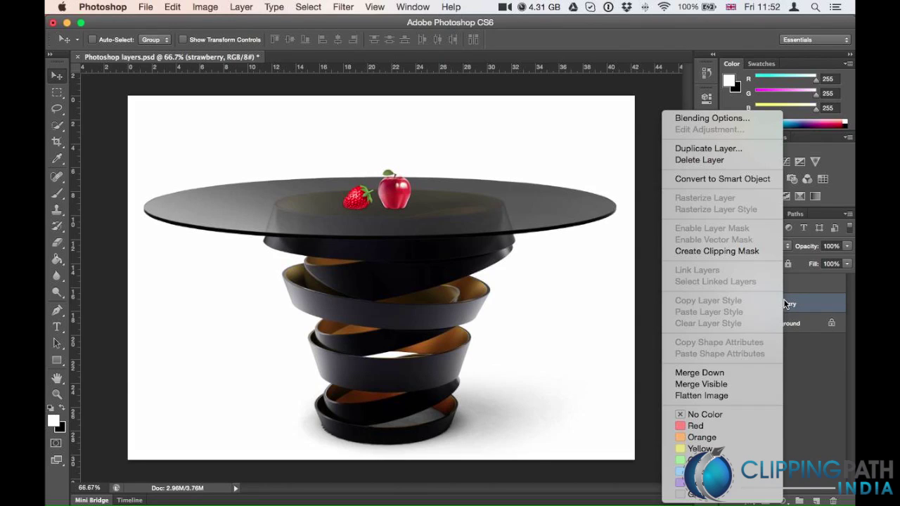
pyautogui.click(717, 160)
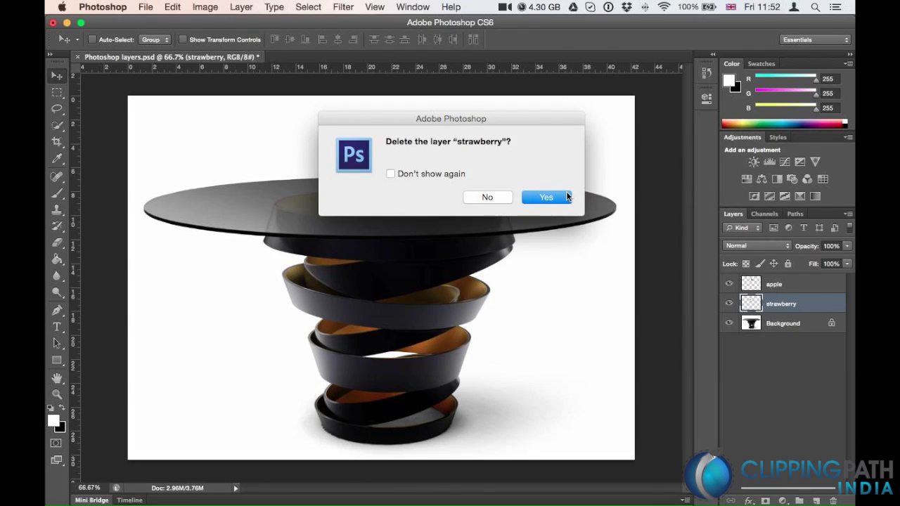
pyautogui.click(567, 196)
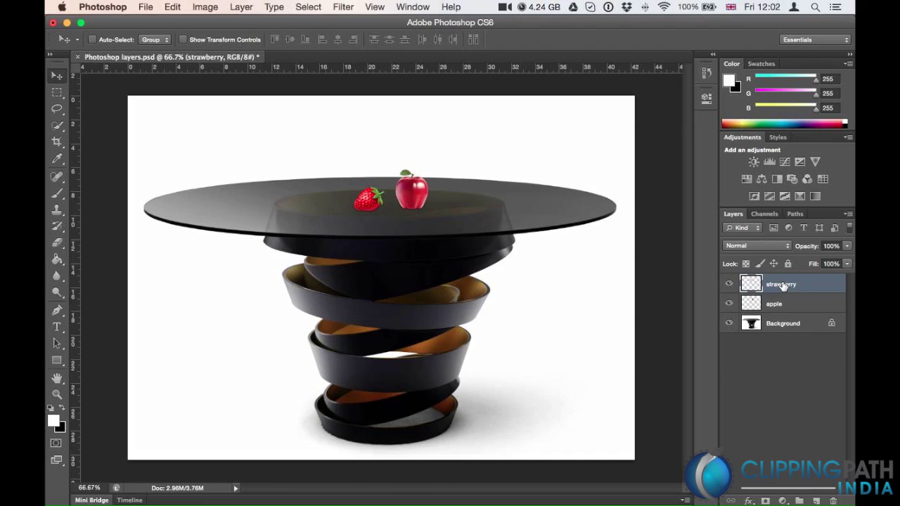
# - Try the Darken blending mode on the strawberry layer
pyautogui.click(749, 245)
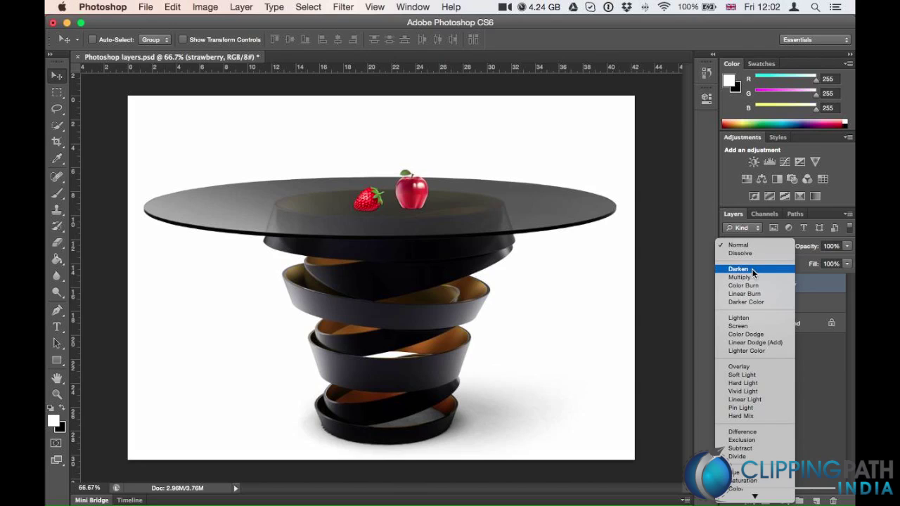
pyautogui.click(751, 268)
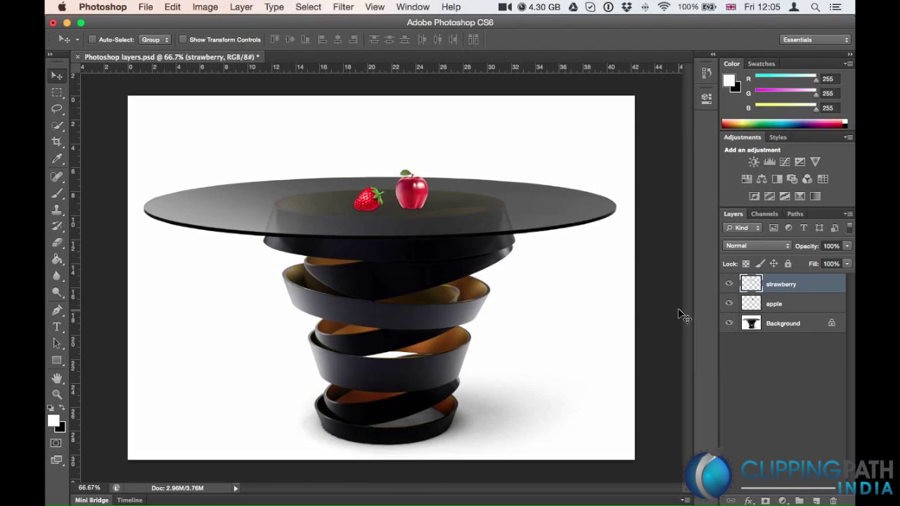
# - Try the Red and Yellow color labels on the strawberry layer and reset its label to No Color
pyautogui.rightClick(783, 284)
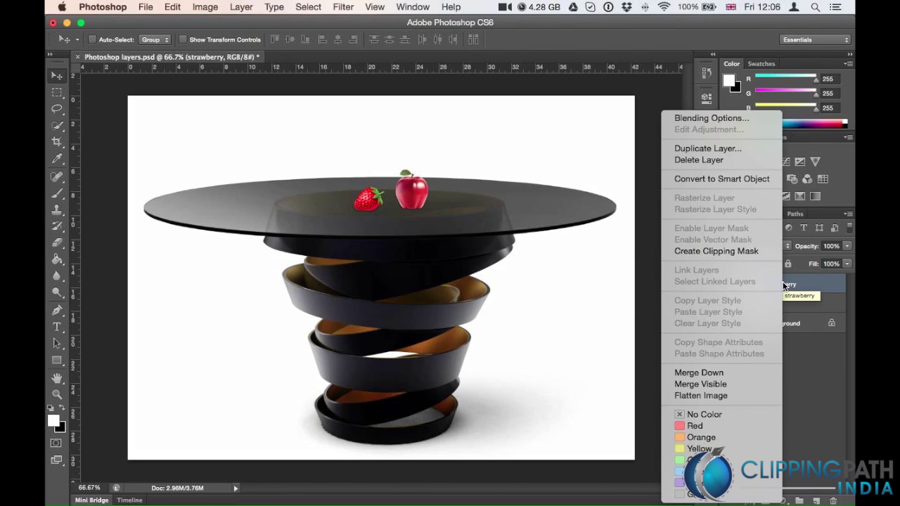
pyautogui.click(719, 427)
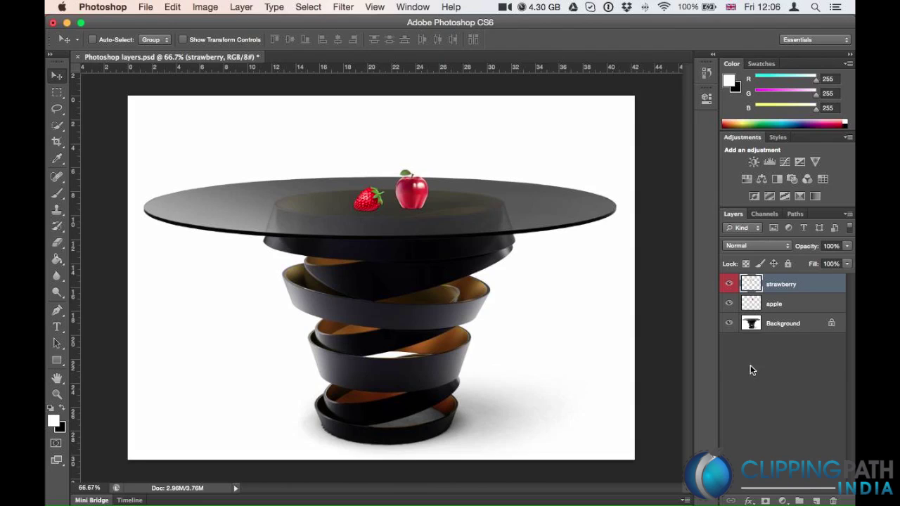
pyautogui.rightClick(770, 285)
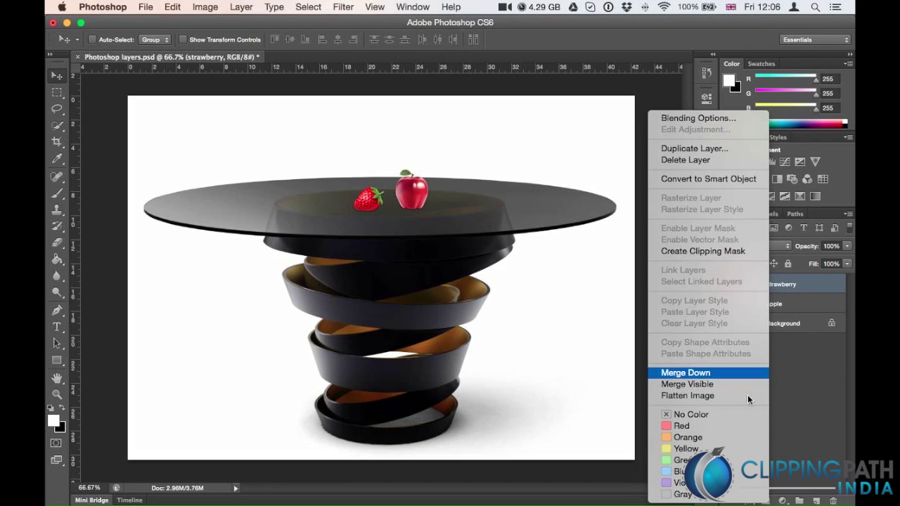
pyautogui.click(702, 450)
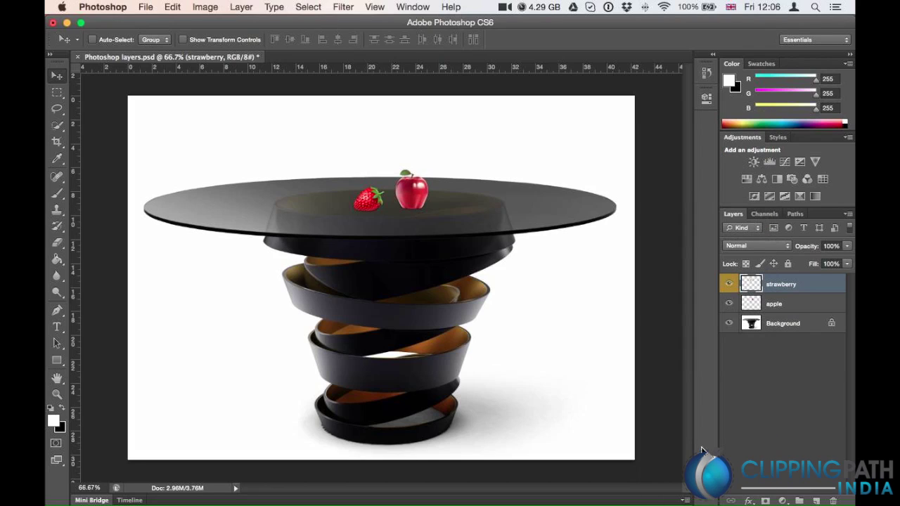
pyautogui.rightClick(768, 284)
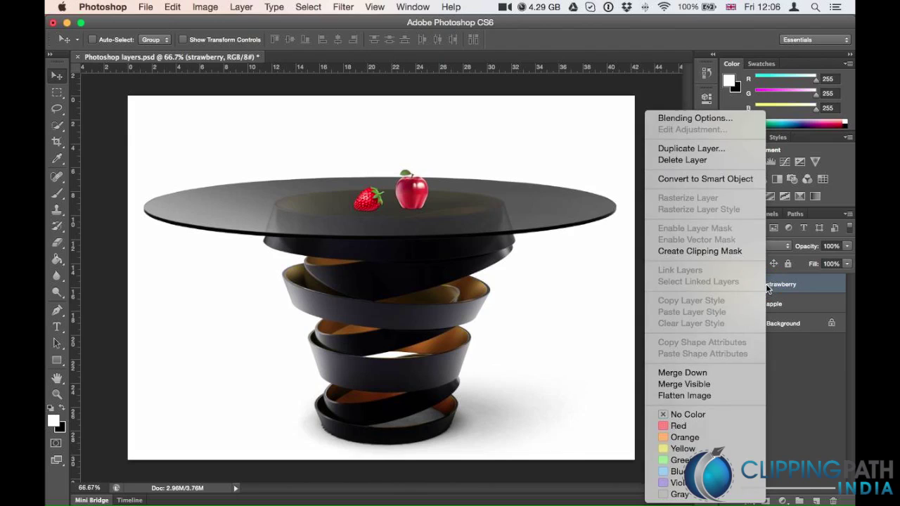
pyautogui.click(702, 414)
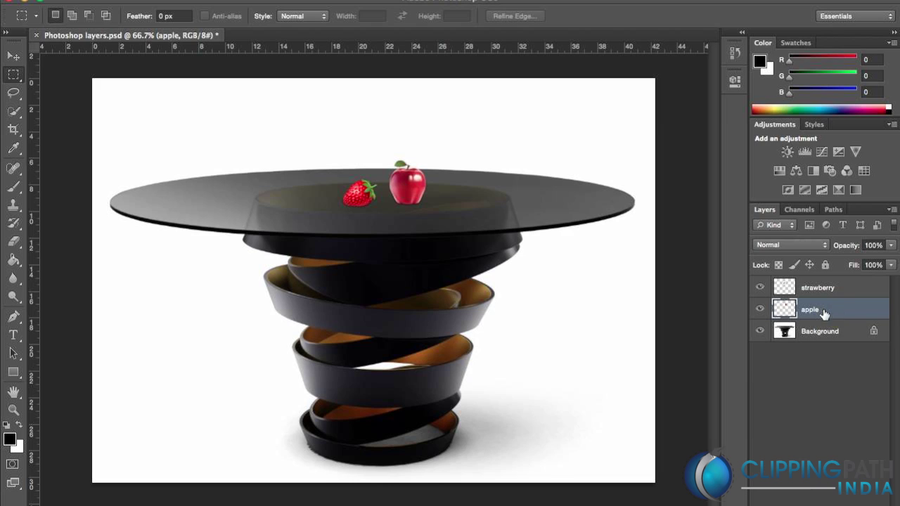
# - Try 50% opacity on the apple layer and restore it to 100%, finishing with the layer deselected
pyautogui.click(891, 247)
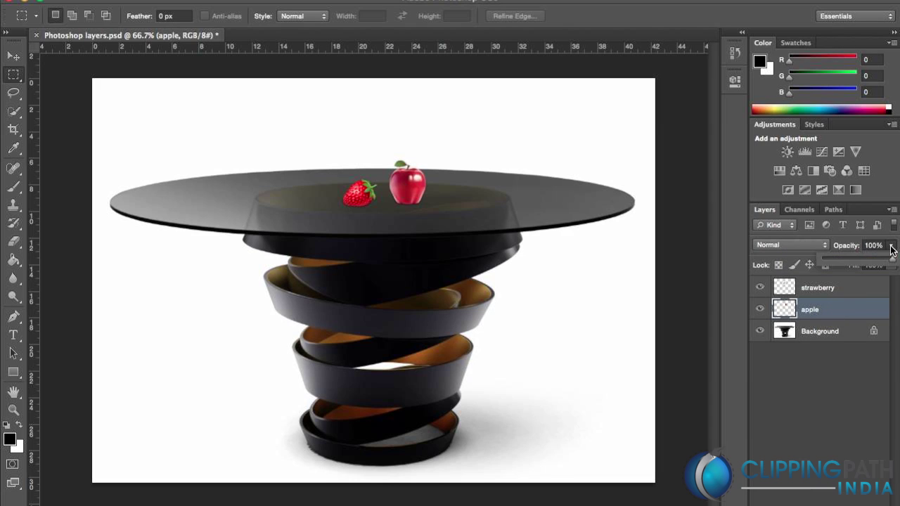
pyautogui.moveTo(891, 262); pyautogui.dragTo(858, 261)
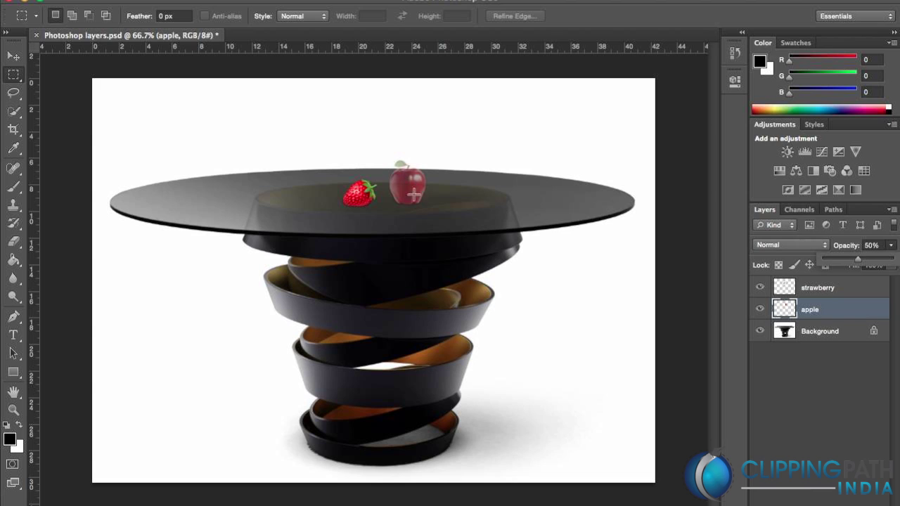
pyautogui.moveTo(858, 259); pyautogui.dragTo(892, 259)
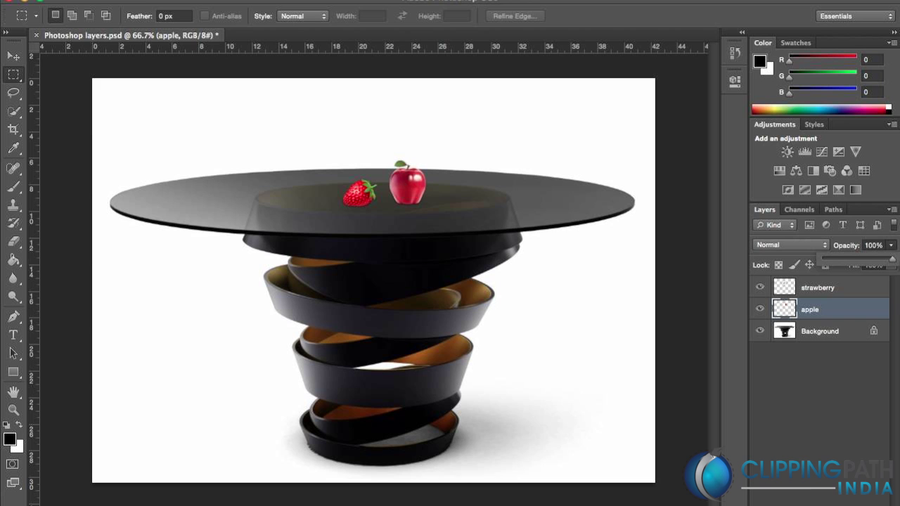
pyautogui.click(862, 384)
pyautogui.click(863, 384)
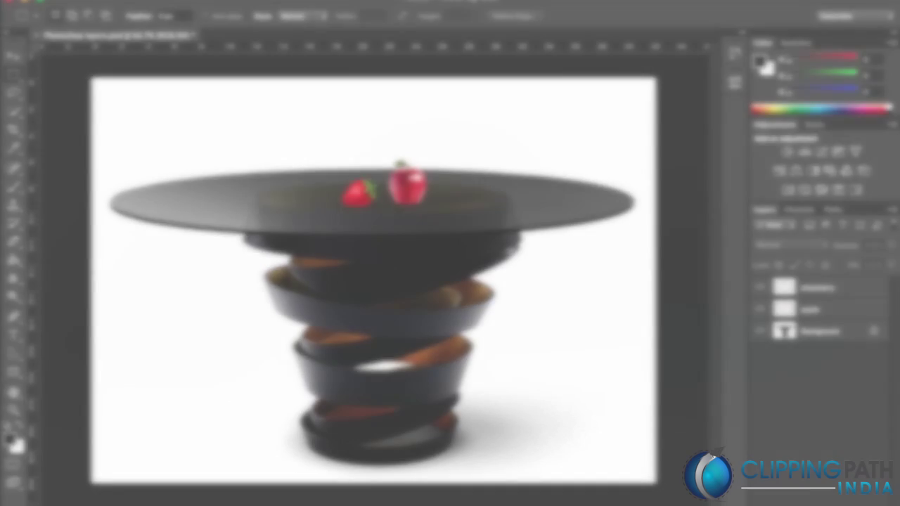